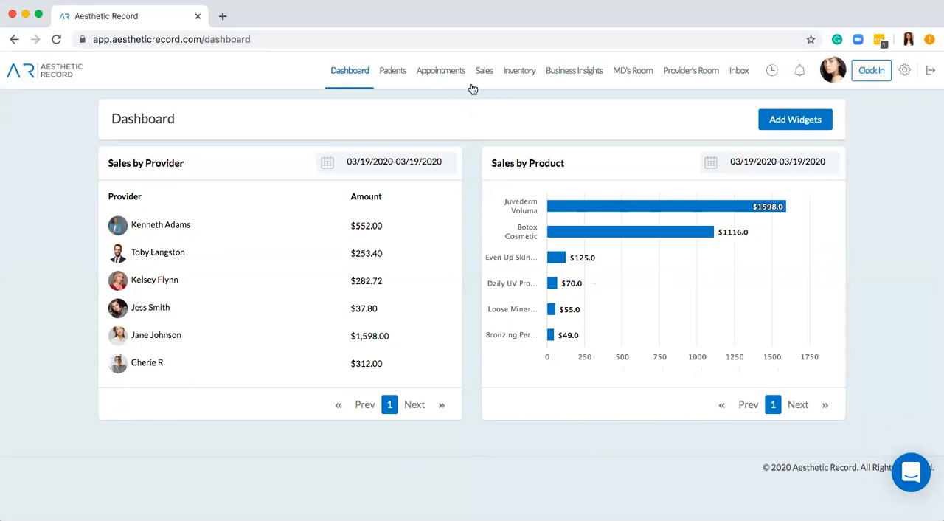
# Open the services list in the appointments' Smart Configuration and start creating a new service
pyautogui.click(446, 74)
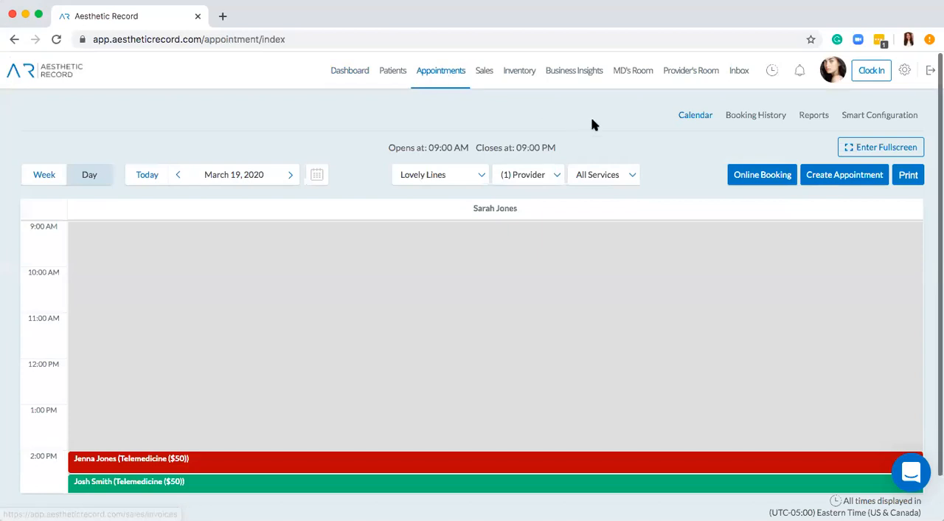
pyautogui.scroll(-3, 565, 418)
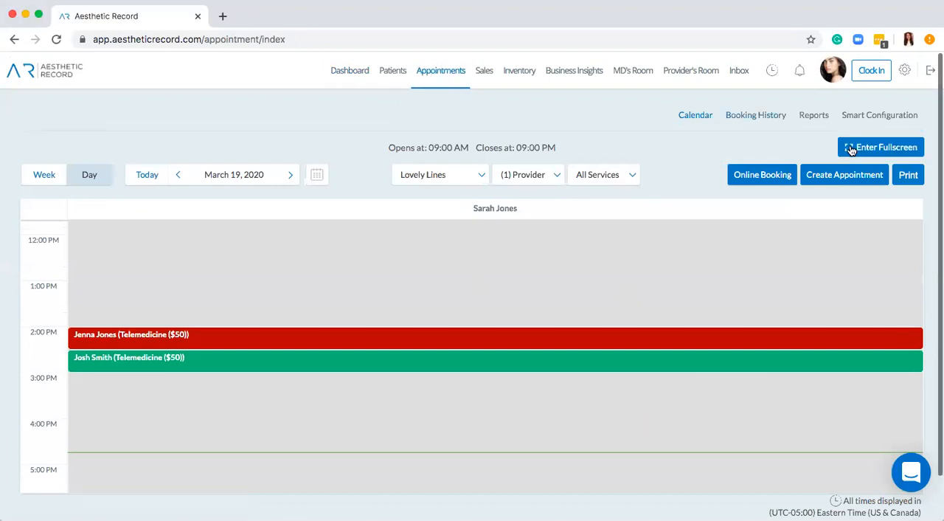
pyautogui.click(861, 118)
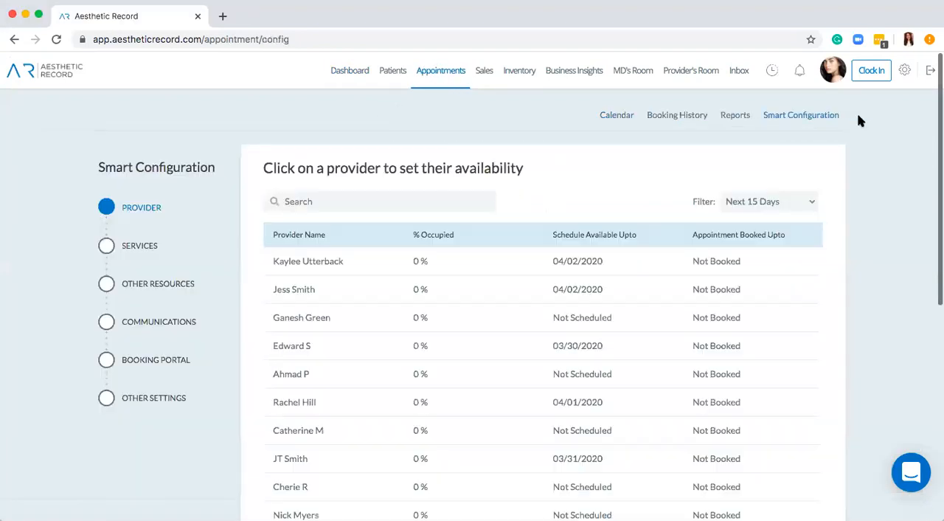
pyautogui.click(121, 248)
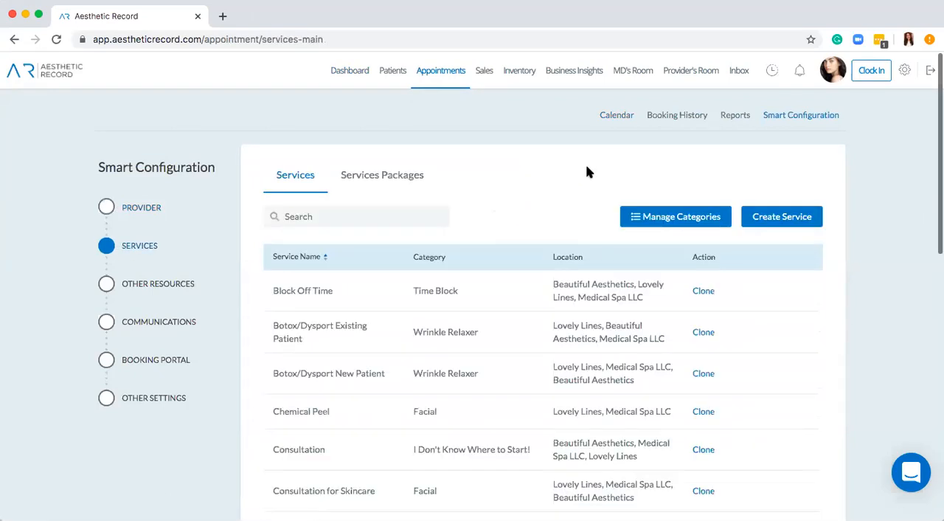
pyautogui.click(797, 225)
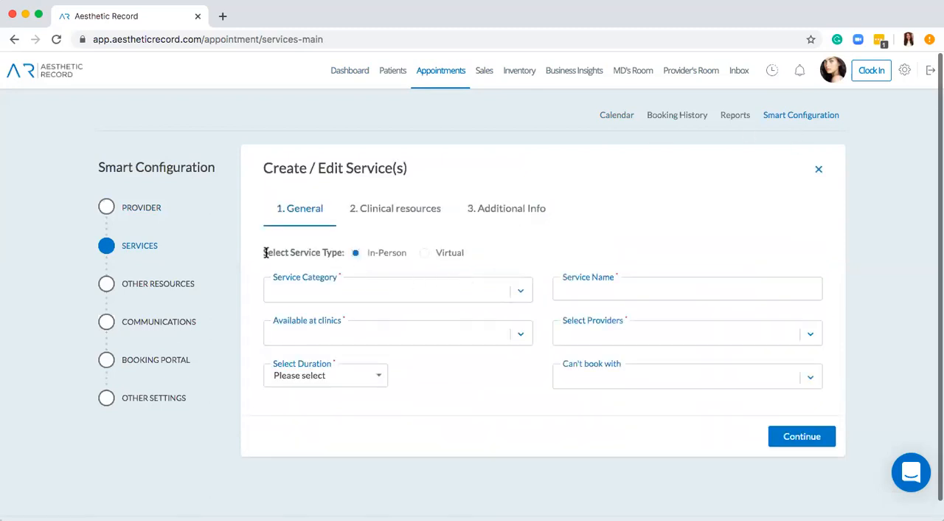
# Set the new service's type to Virtual and its category to Virtual Appointments
pyautogui.moveTo(262, 250); pyautogui.dragTo(468, 258)
pyautogui.click(480, 257)
pyautogui.click(424, 256)
pyautogui.click(459, 288)
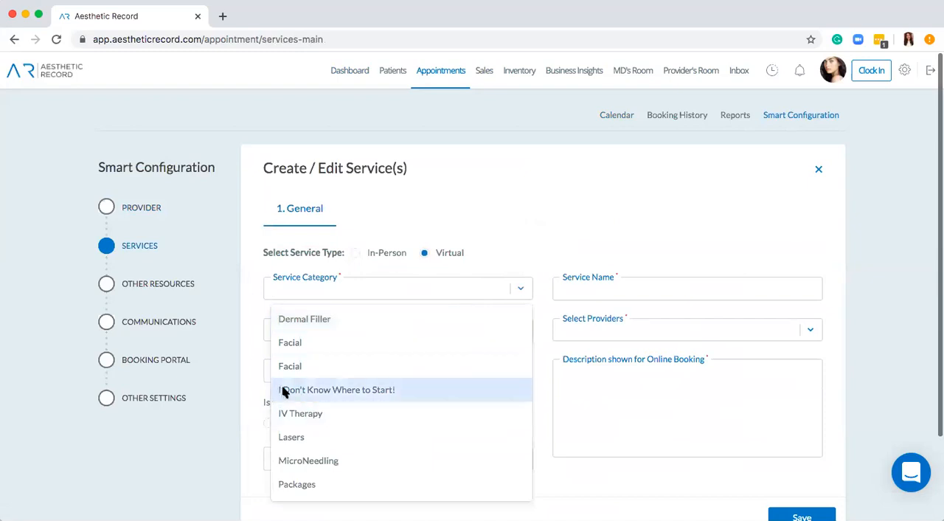
pyautogui.scroll(-3, 369, 393)
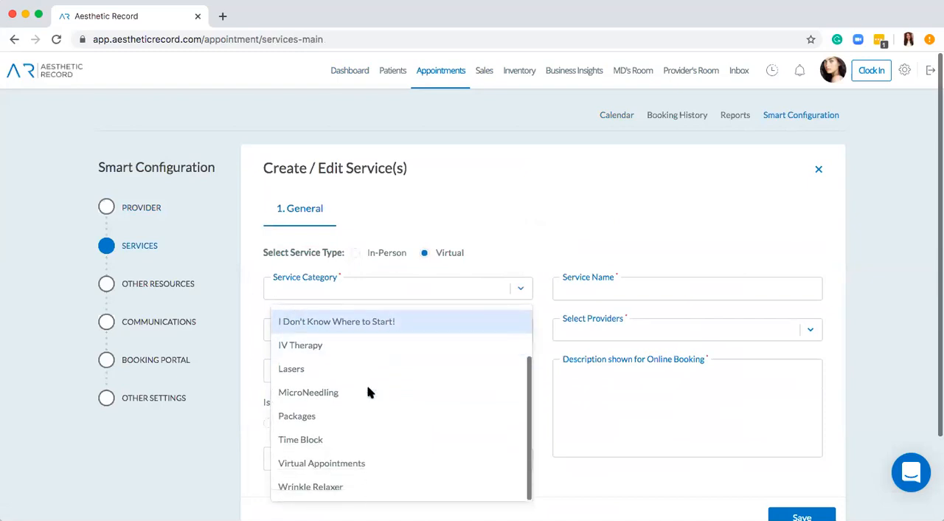
pyautogui.click(366, 464)
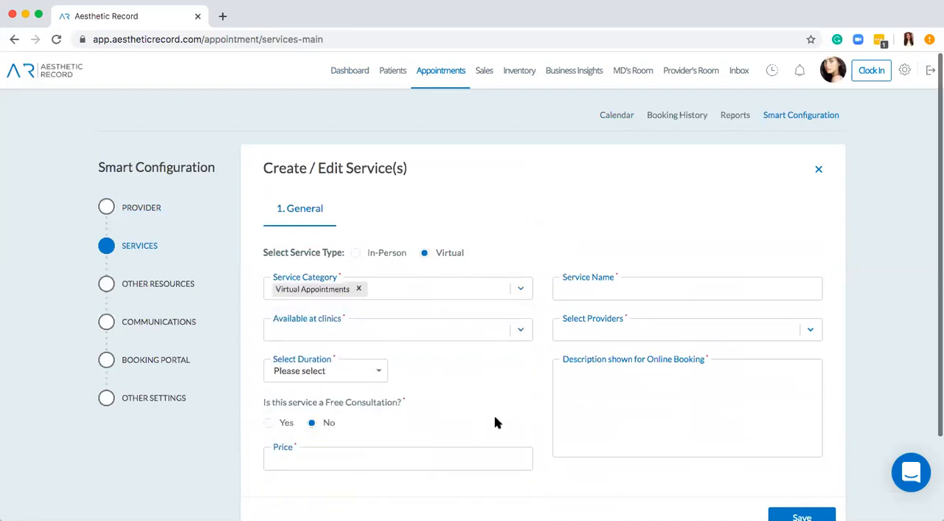
# Make the new service available at the Lovely Lines clinic
pyautogui.scroll(-1, 495, 421)
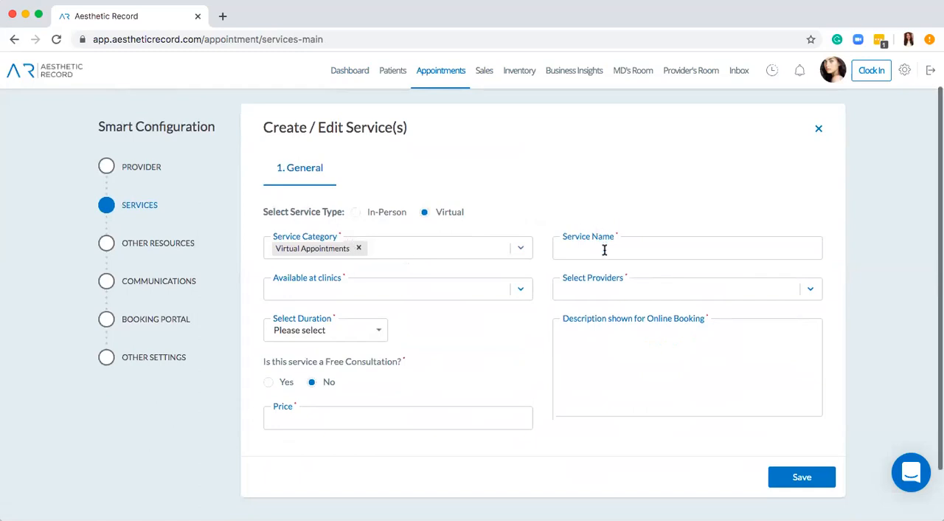
pyautogui.click(399, 292)
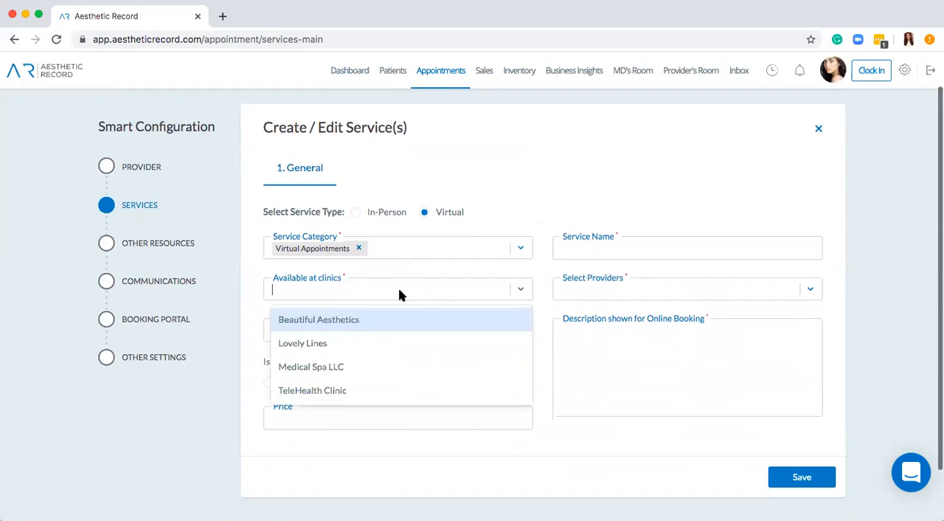
pyautogui.press('Down')
pyautogui.press('Return')
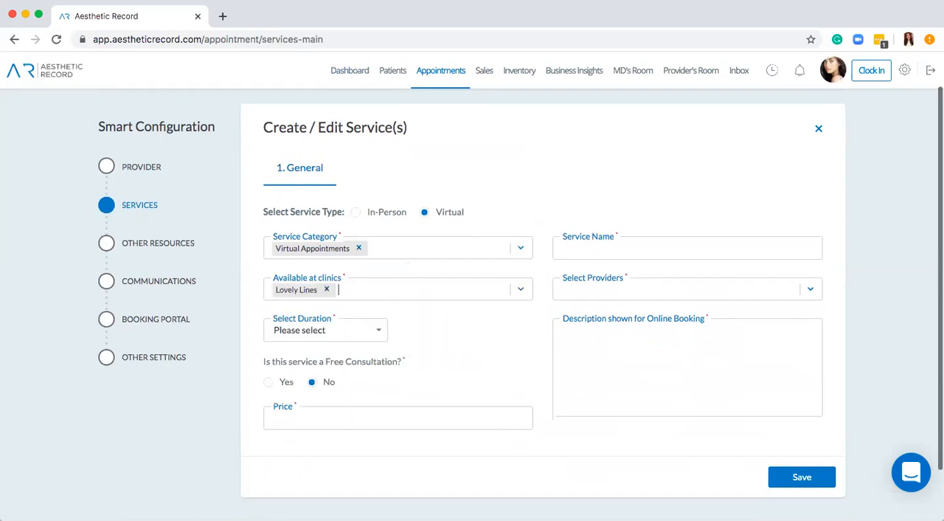
# Set the service's duration to 30 minutes and its price to 50
pyautogui.click(362, 337)
pyautogui.click(350, 356)
pyautogui.click(382, 417)
pyautogui.write('50')
# Enter "." as the online booking description and name the service "Telehealth Visit"
pyautogui.click(657, 348)
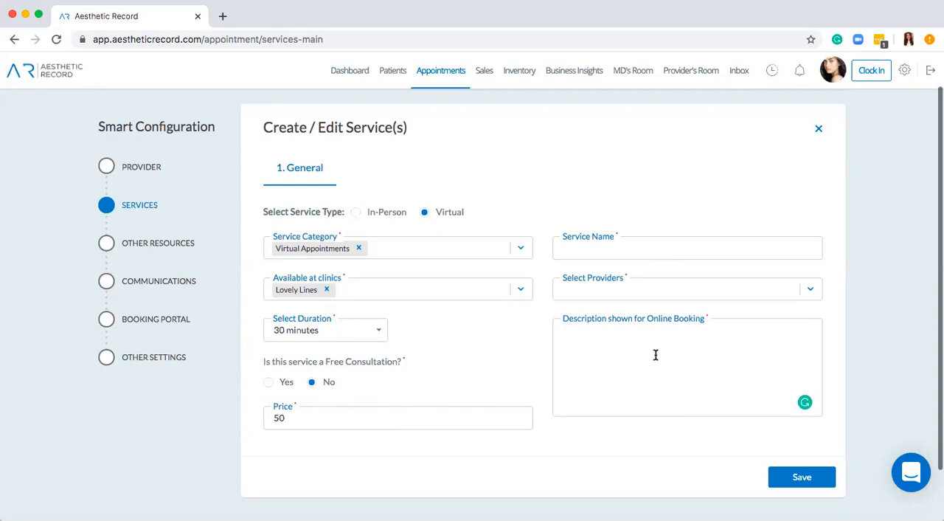
pyautogui.moveTo(564, 321); pyautogui.dragTo(711, 319)
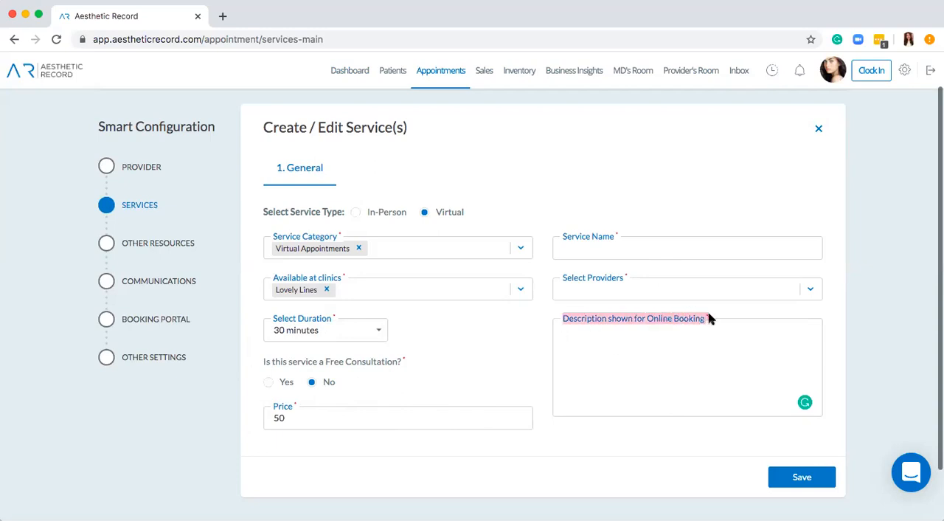
pyautogui.click(663, 378)
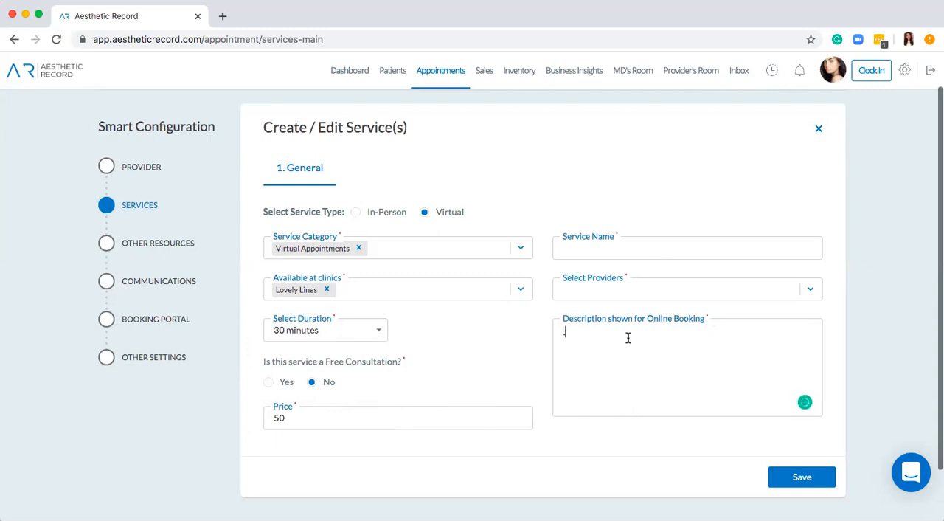
pyautogui.write('Teleheatl')
pyautogui.write(' Visit')
# Assign the second-to-last provider in the provider list to the service and save it
pyautogui.click(607, 292)
pyautogui.scroll(-2, 593, 398)
pyautogui.scroll(-1, 594, 398)
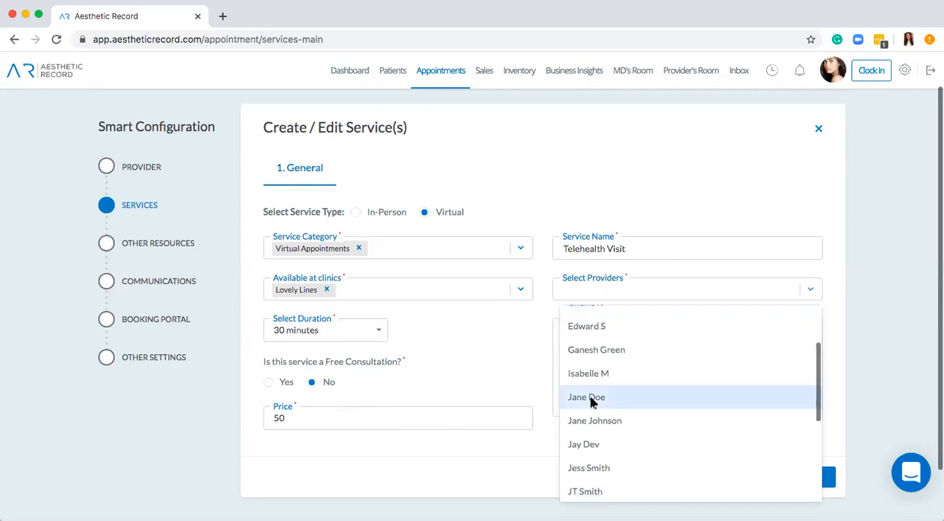
pyautogui.scroll(-3, 632, 396)
pyautogui.scroll(-3, 622, 460)
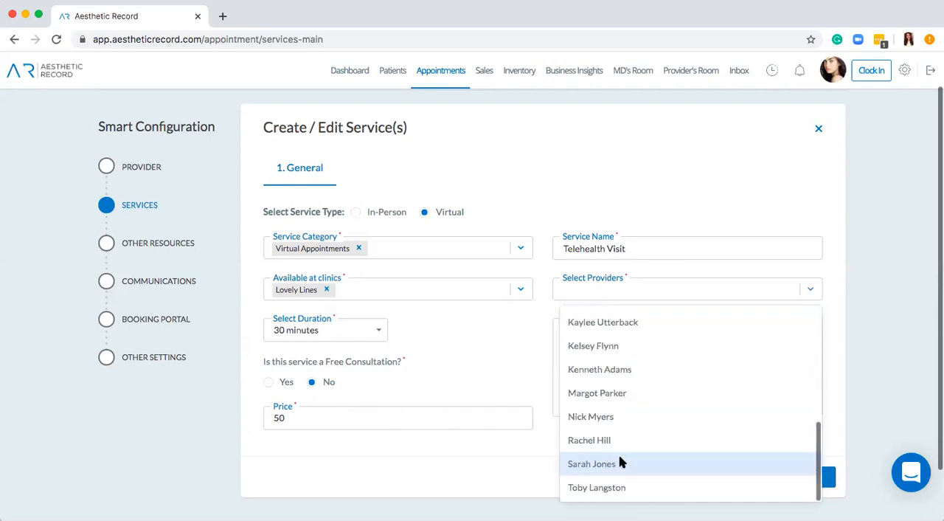
pyautogui.click(621, 460)
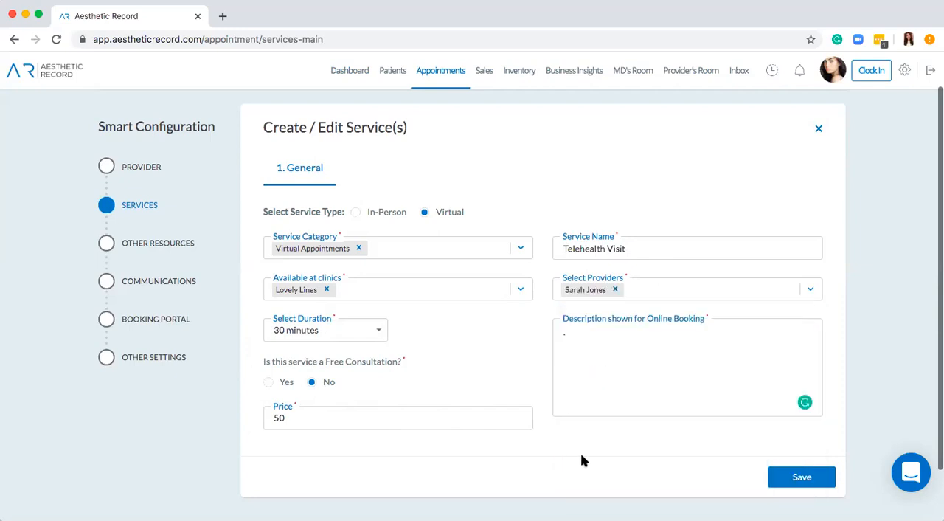
pyautogui.click(804, 475)
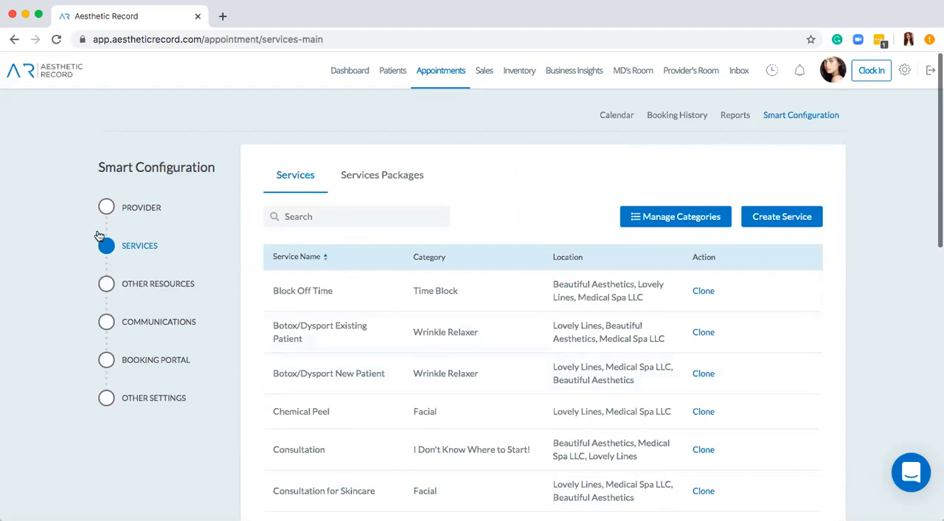
# Return to the appointments calendar and open the online booking page
pyautogui.click(107, 210)
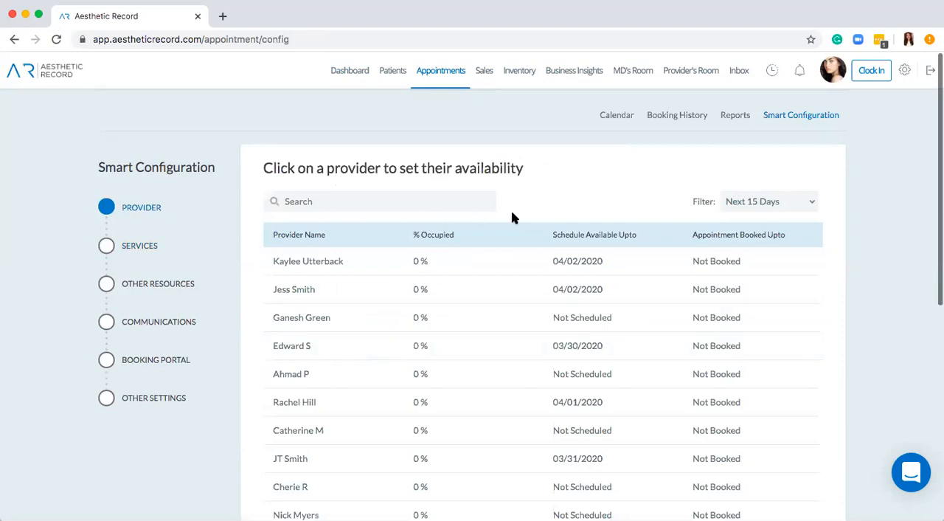
pyautogui.click(616, 118)
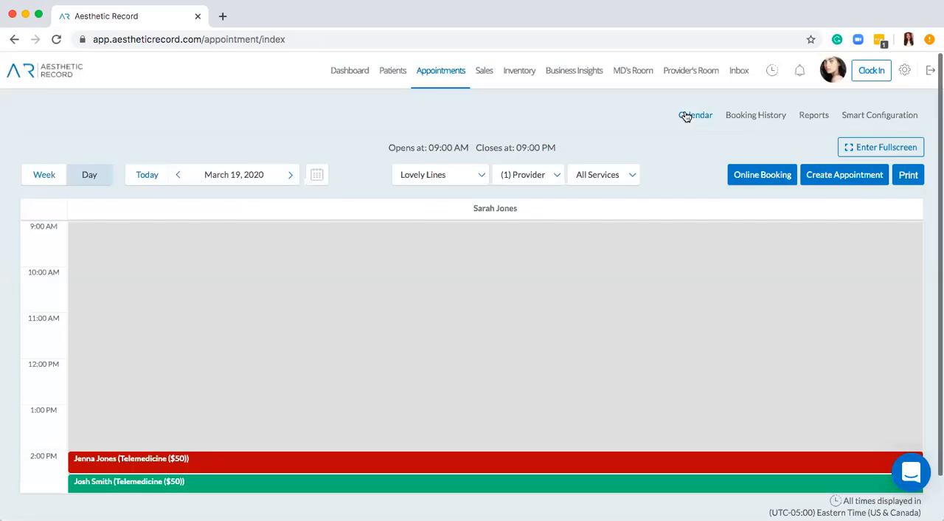
pyautogui.click(770, 177)
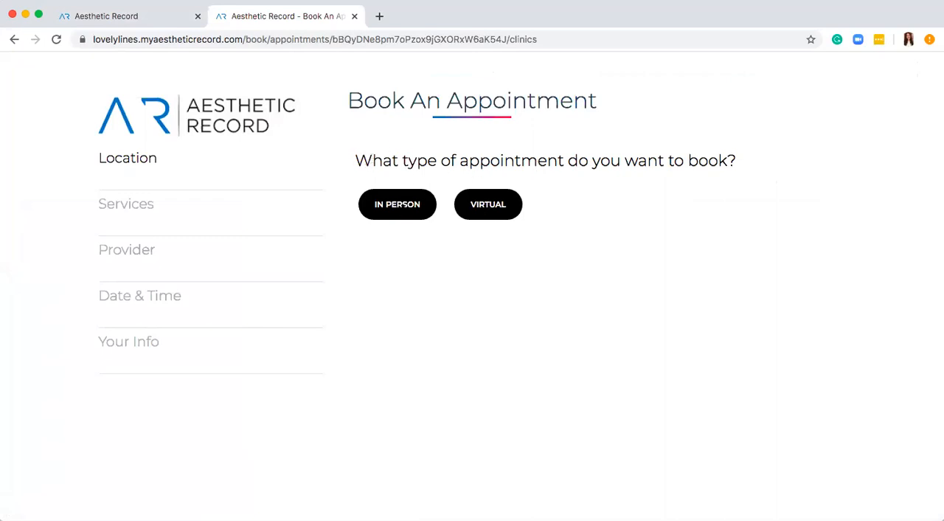
# Choose a virtual appointment at Lovely Lines with the Telehealth Visit service
pyautogui.click(486, 212)
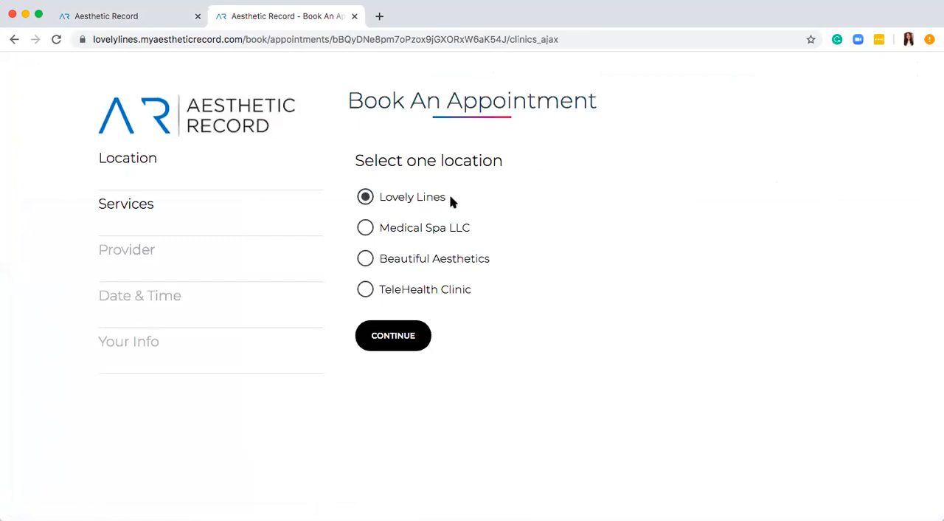
pyautogui.click(408, 341)
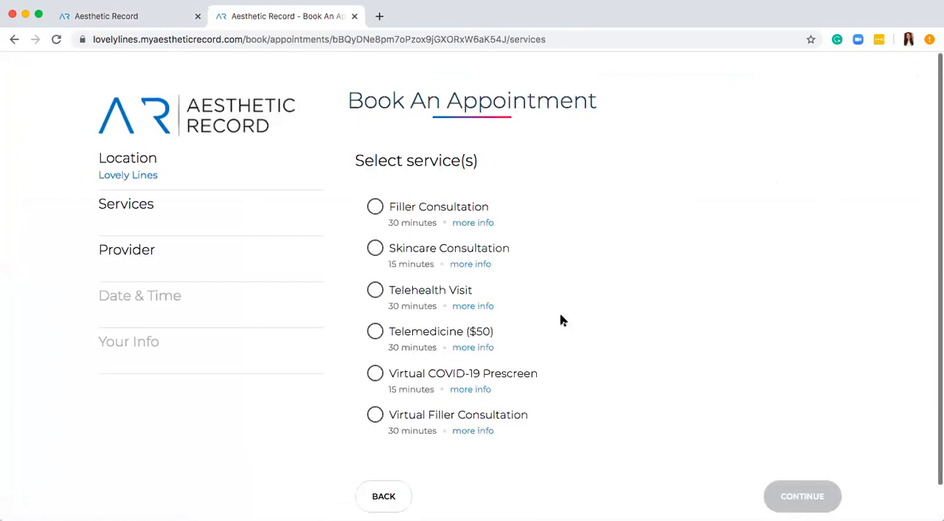
pyautogui.scroll(-2, 559, 276)
pyautogui.click(375, 253)
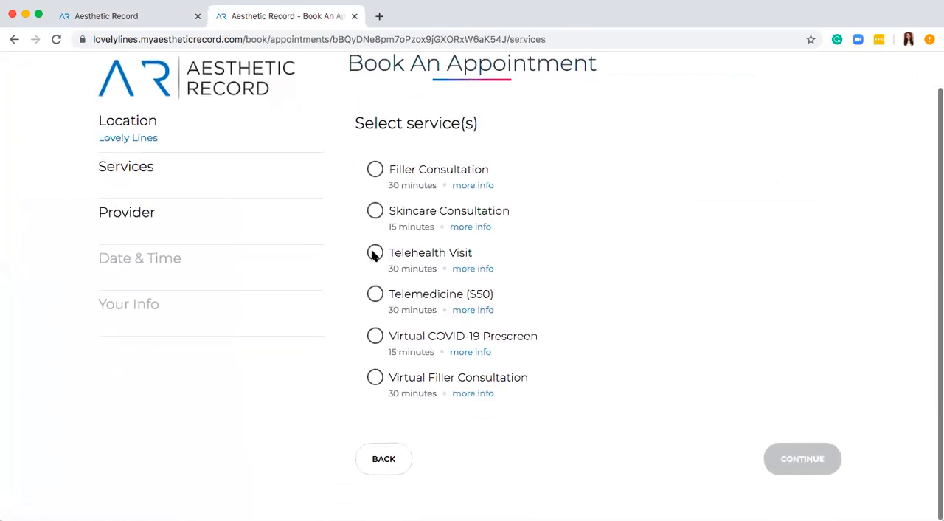
pyautogui.moveTo(391, 253); pyautogui.dragTo(480, 255)
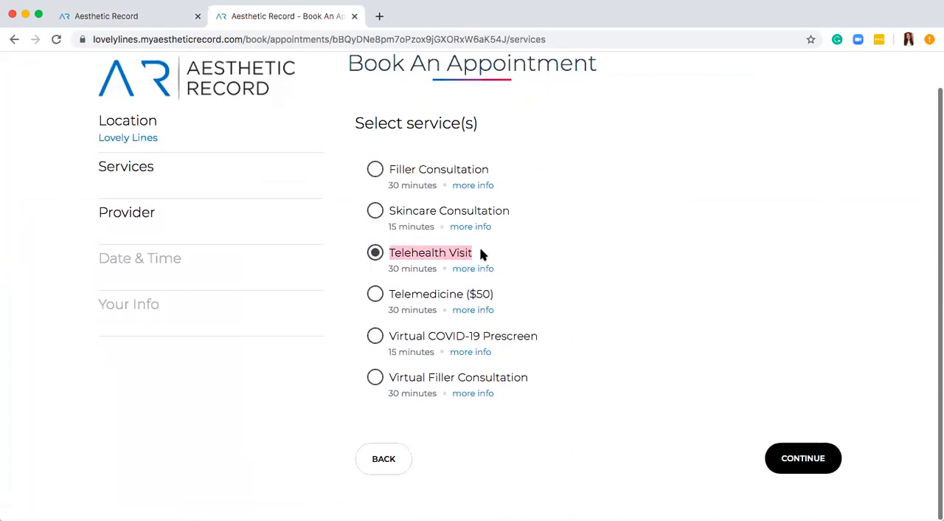
pyautogui.click(812, 457)
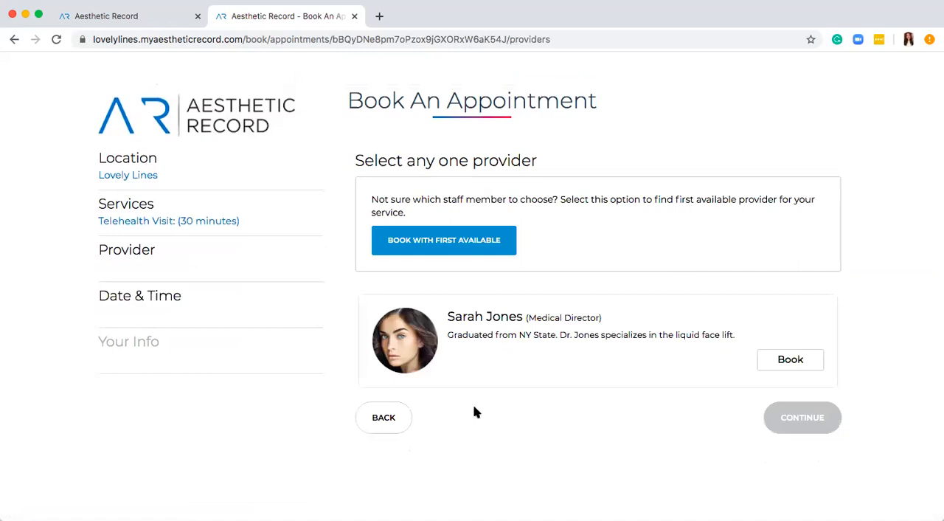
# Choose the medical director as provider and the 05:15PM slot on March 19, 2020
pyautogui.click(793, 362)
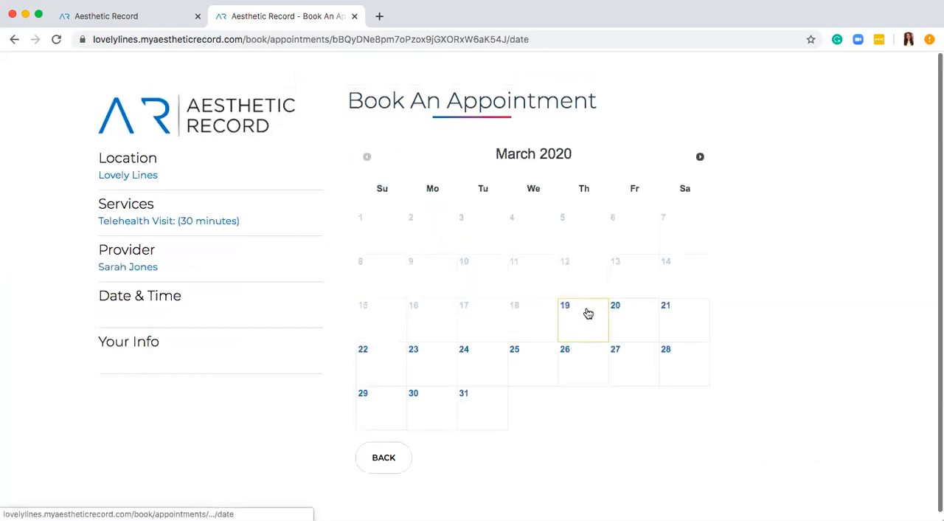
pyautogui.click(588, 313)
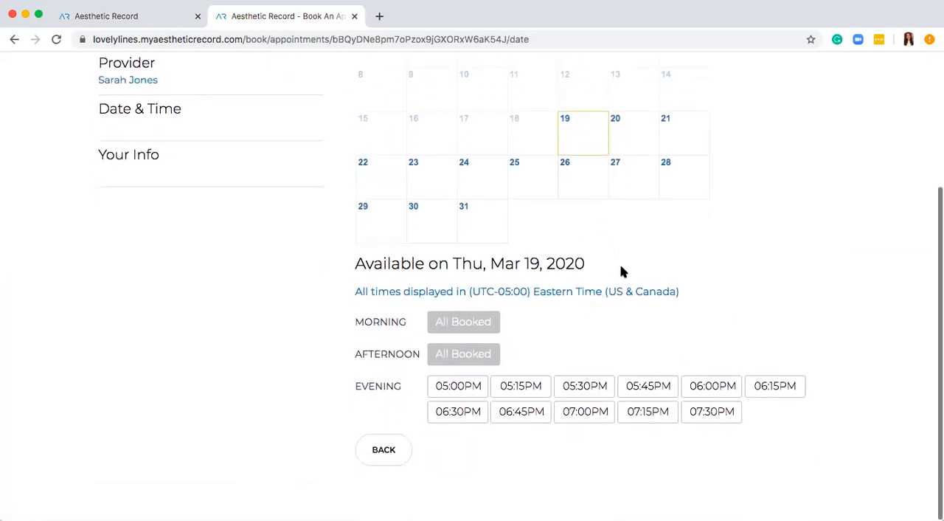
pyautogui.click(499, 390)
# Fill in the patient's first and last name in the booking form
pyautogui.click(378, 232)
pyautogui.write('V')
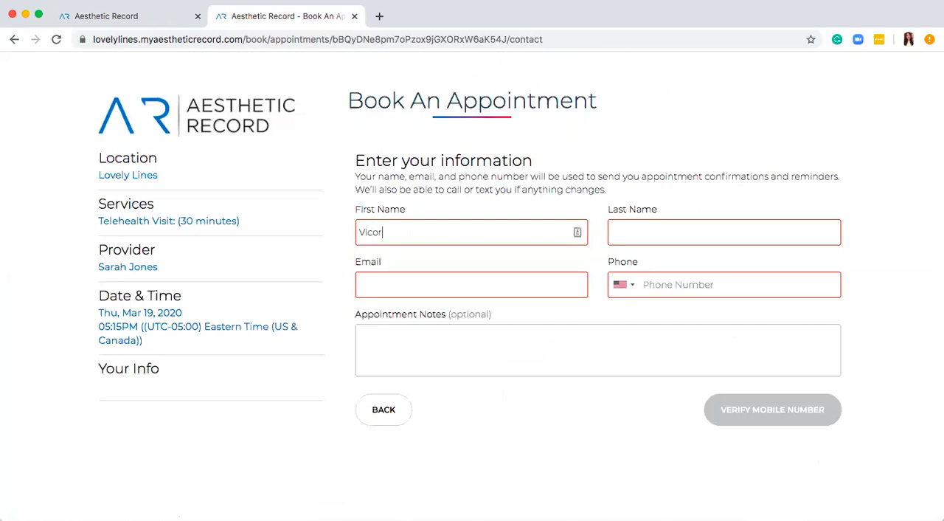
pyautogui.write('ictoria')
pyautogui.click(708, 238)
pyautogui.write('TEST')
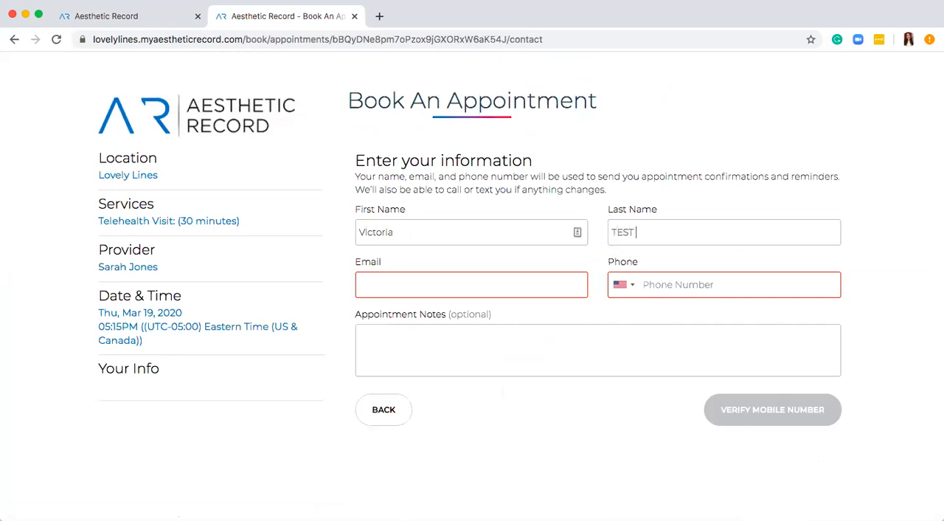
# Fill in the patient's email address and phone number, leaving the appointment notes empty
pyautogui.click(463, 284)
pyautogui.press('Tab')
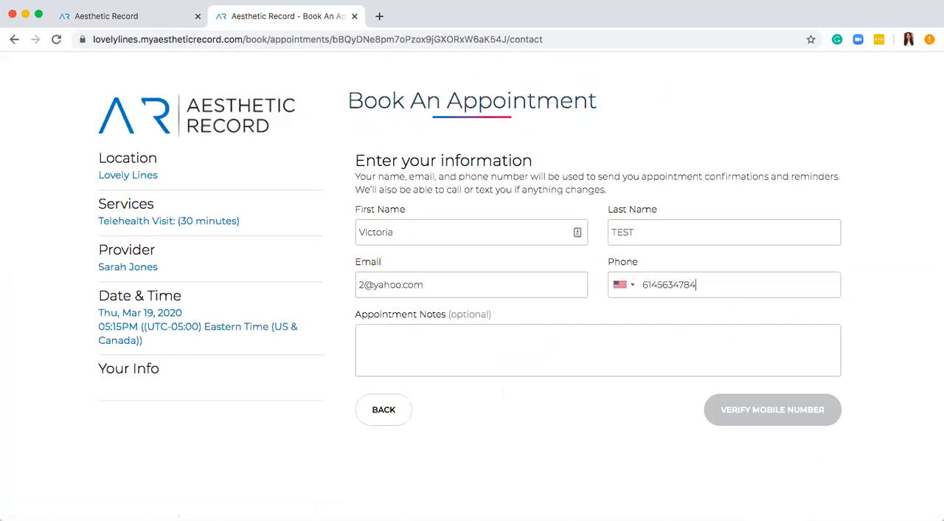
pyautogui.click(565, 336)
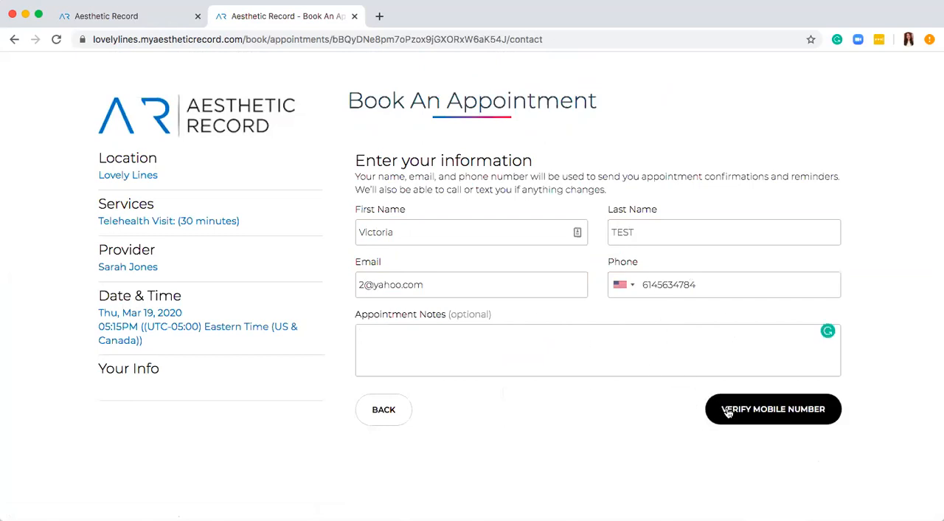
# Verify the patient's mobile number with the one-time verification code and complete the appointment booking
pyautogui.click(759, 409)
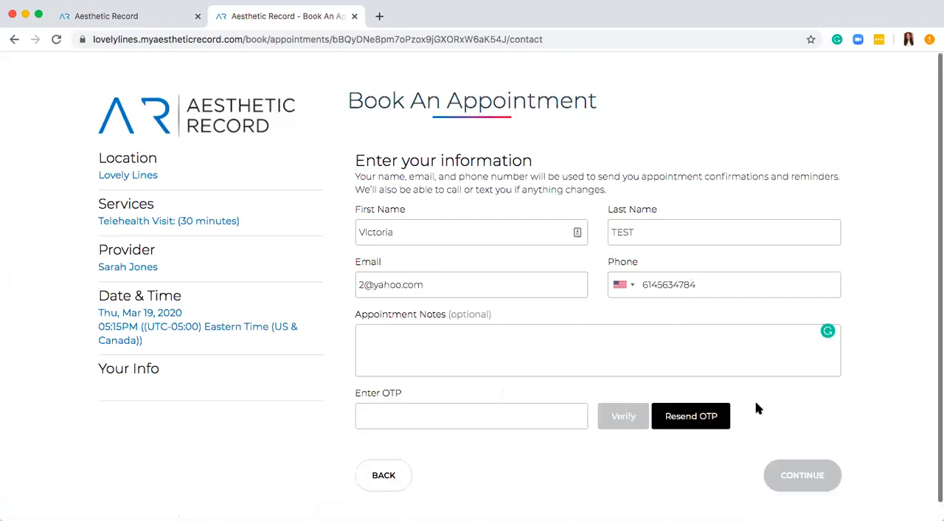
pyautogui.click(479, 417)
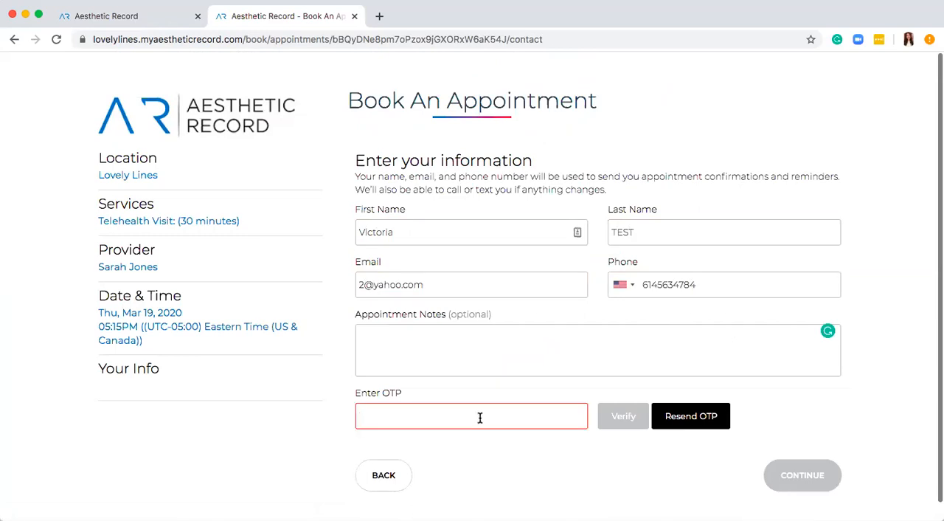
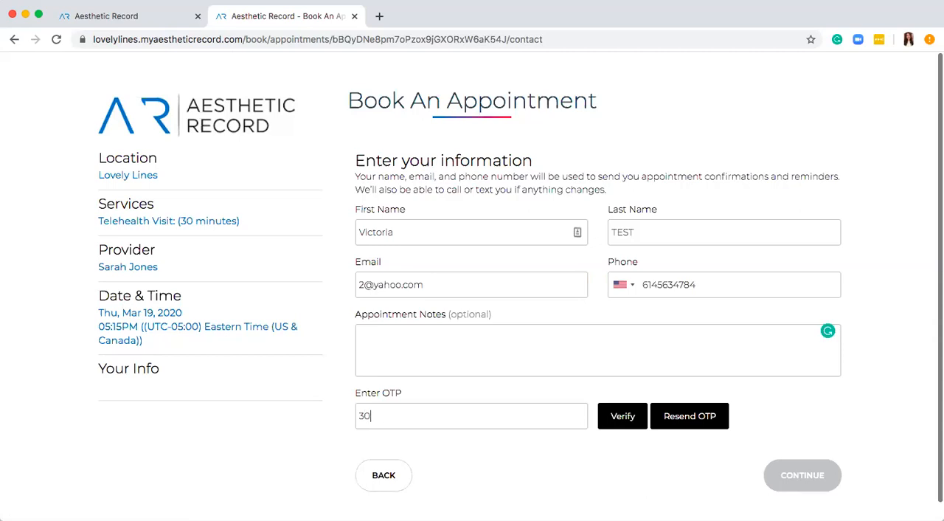
pyautogui.scroll(-1, 627, 421)
pyautogui.click(619, 398)
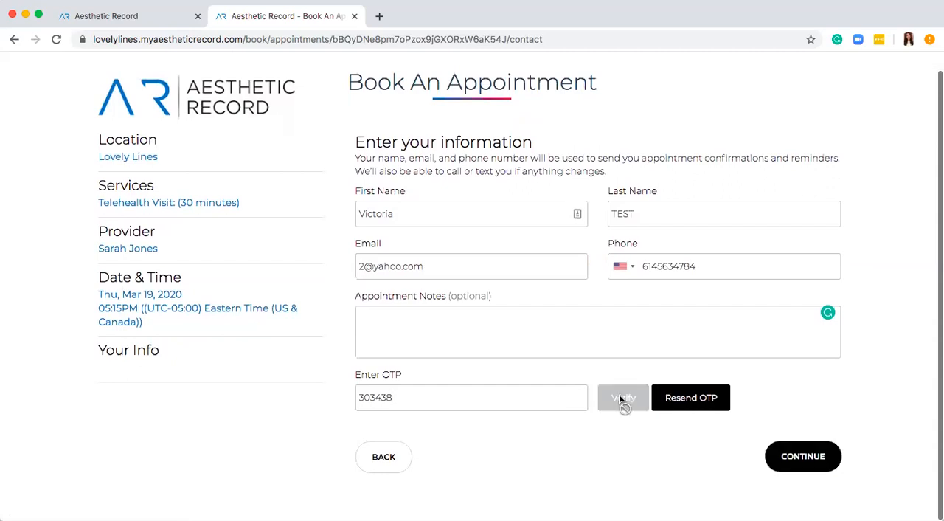
pyautogui.click(795, 452)
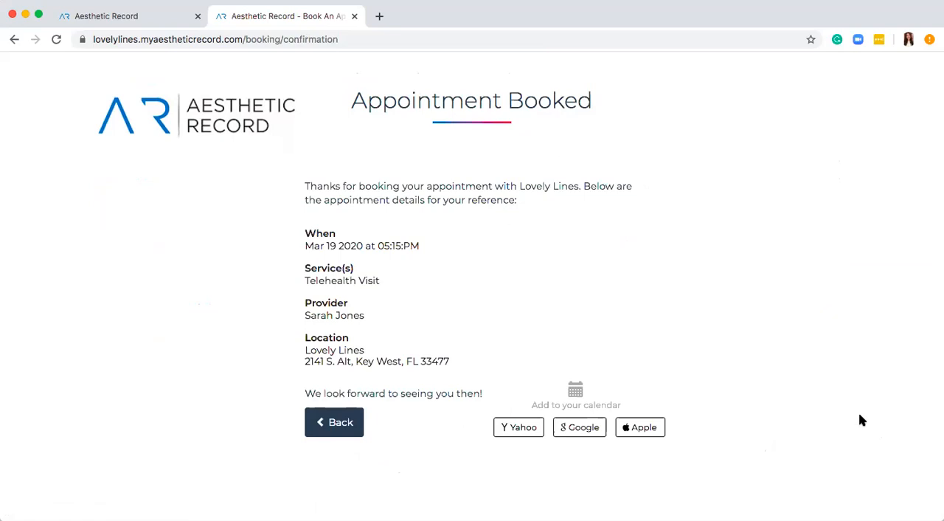
# Open the meeting page of the 5:15 PM Telehealth Visit on March 19, 2020 from the refreshed clinic calendar
pyautogui.click(140, 14)
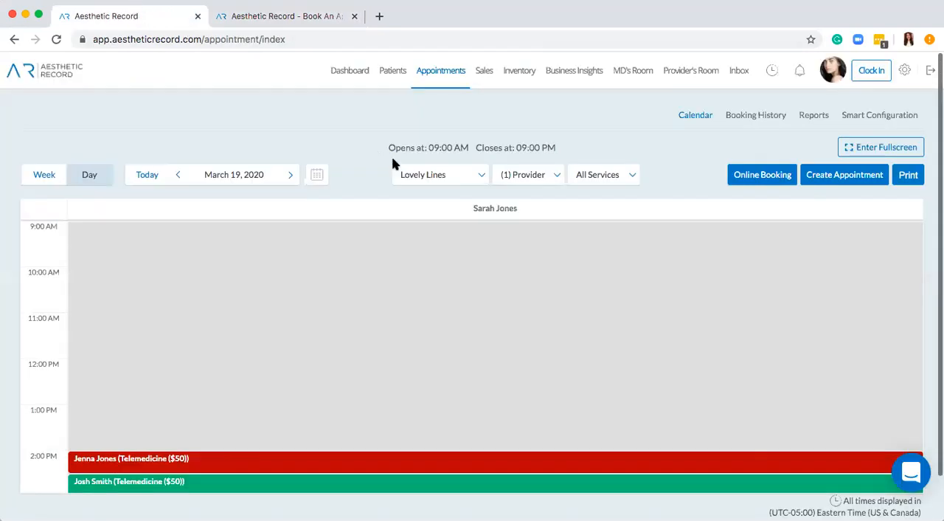
pyautogui.click(56, 40)
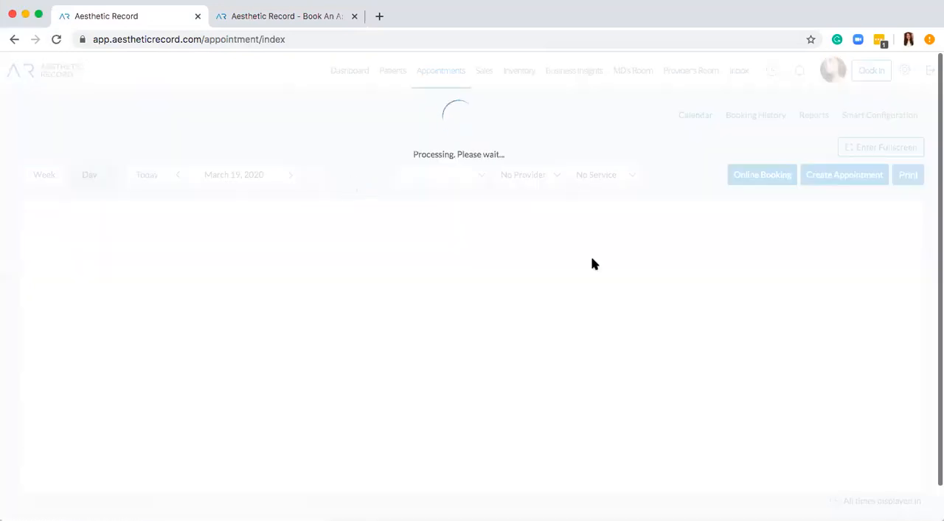
pyautogui.scroll(-3, 521, 284)
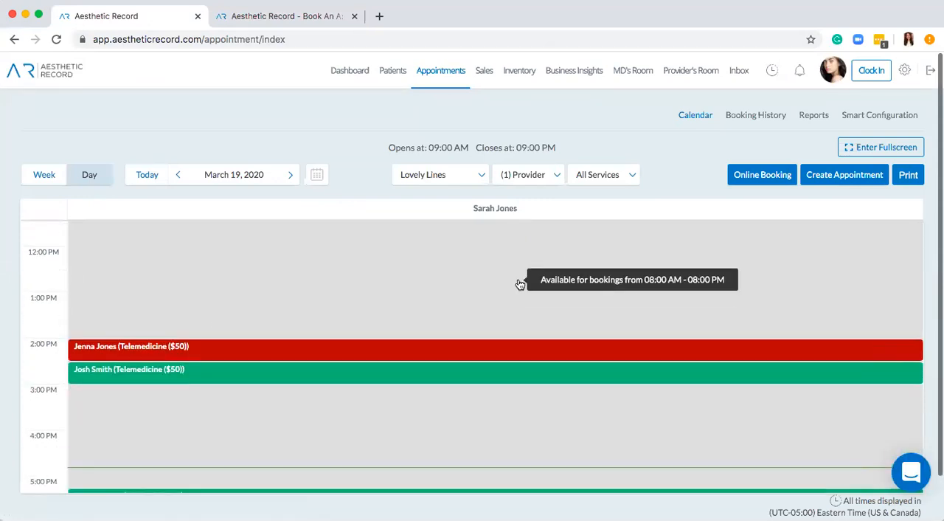
pyautogui.scroll(-3, 521, 284)
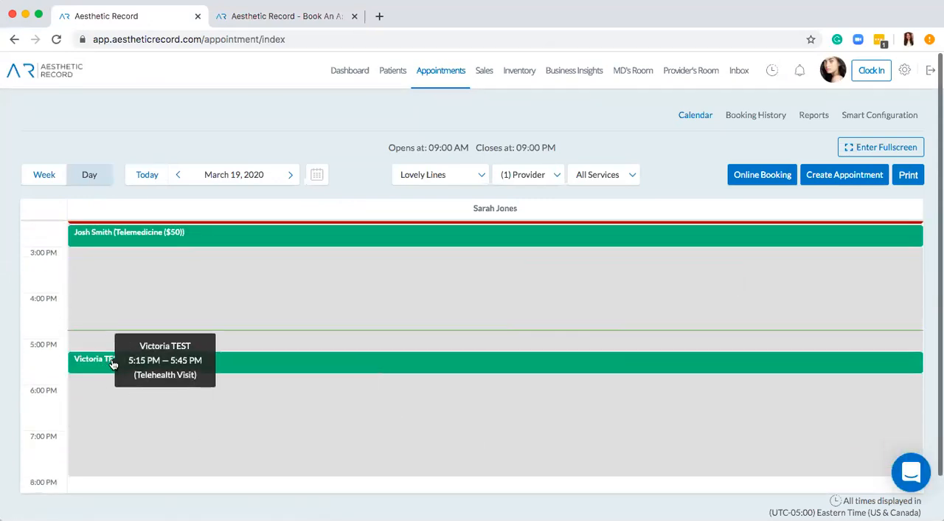
pyautogui.click(284, 362)
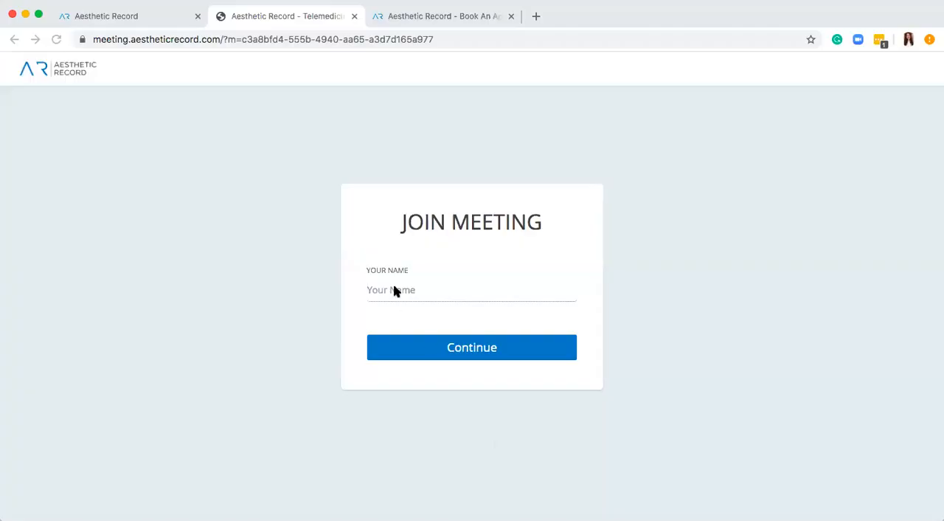
# Enter the provider's name for the virtual meeting and continue to the microphone, camera and speaker selection
pyautogui.click(390, 290)
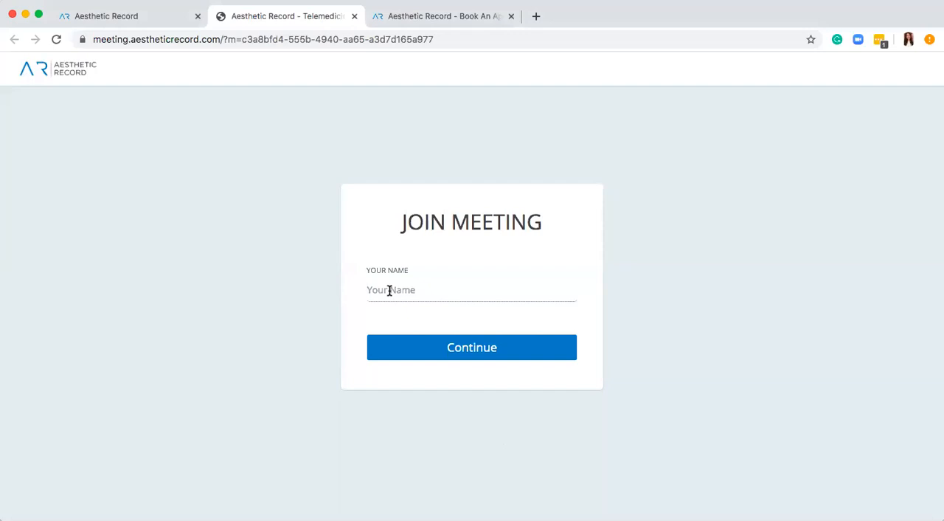
pyautogui.write('Dr Parker')
pyautogui.click(432, 353)
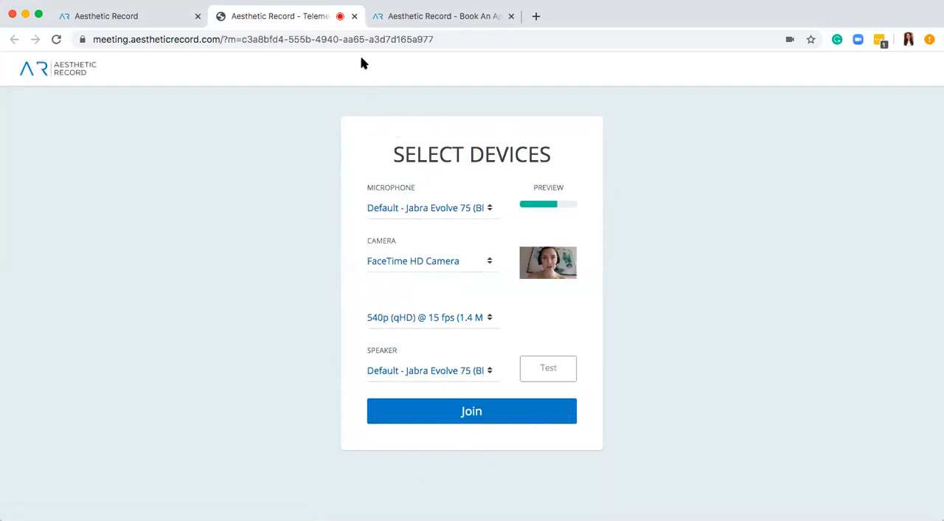
# Close the meeting page and the appointment details, and look back at the booking confirmation before returning to the calendar
pyautogui.click(354, 16)
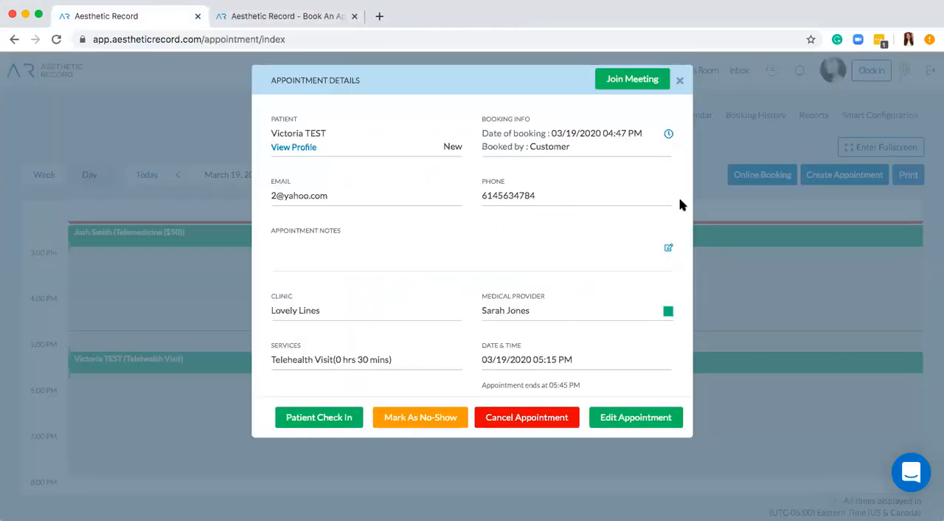
pyautogui.click(679, 81)
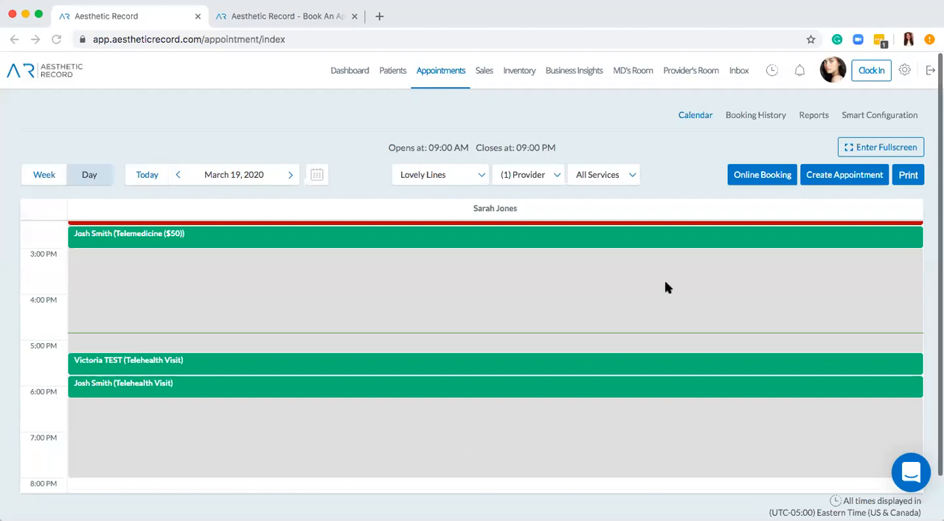
pyautogui.click(299, 18)
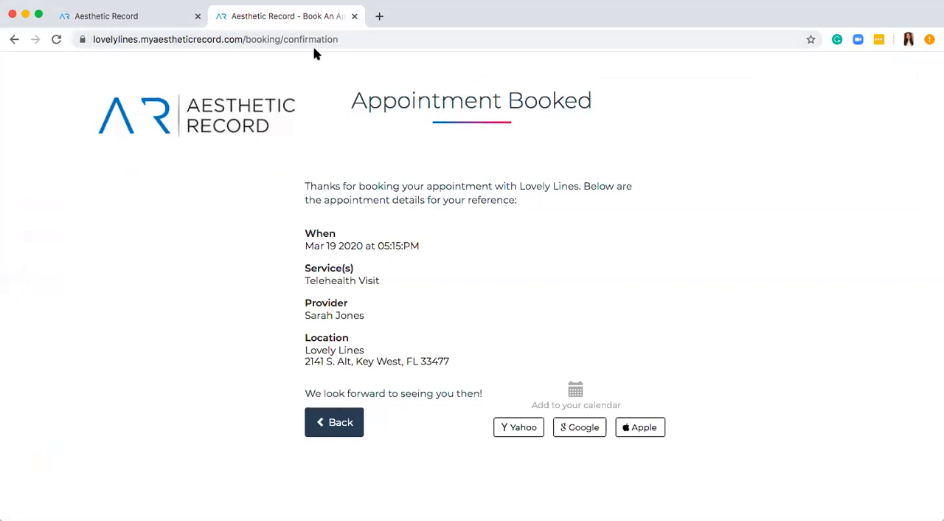
pyautogui.click(144, 19)
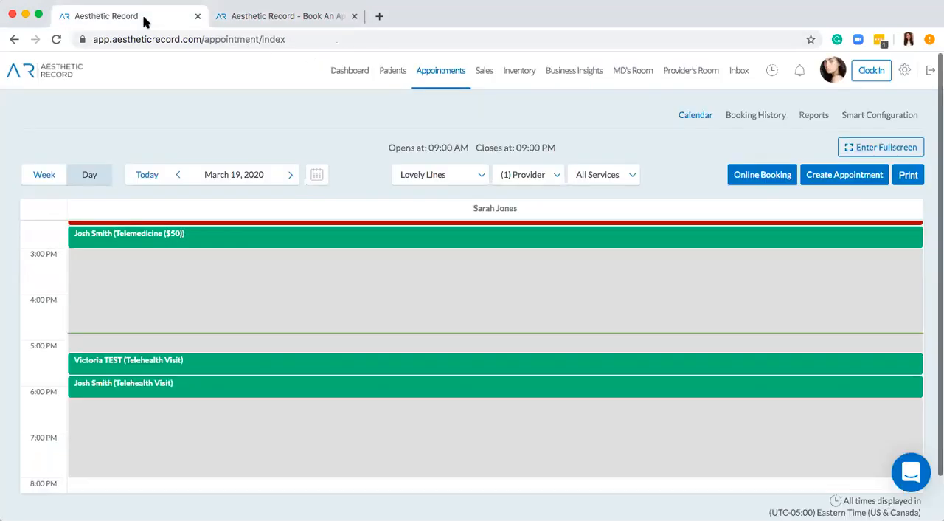